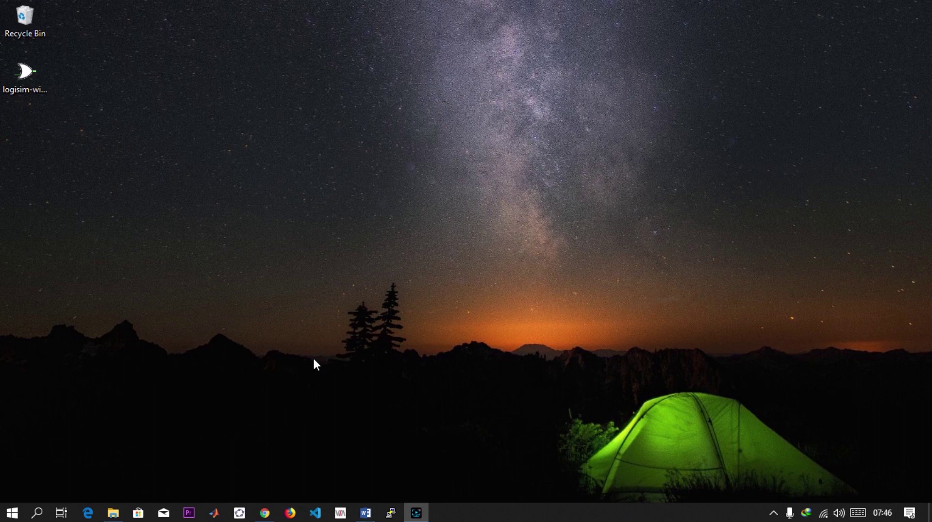
# - Launch Windows Settings from the Start menu and go to the Apps page
pyautogui.press('super')
pyautogui.press('super')
pyautogui.press('super')
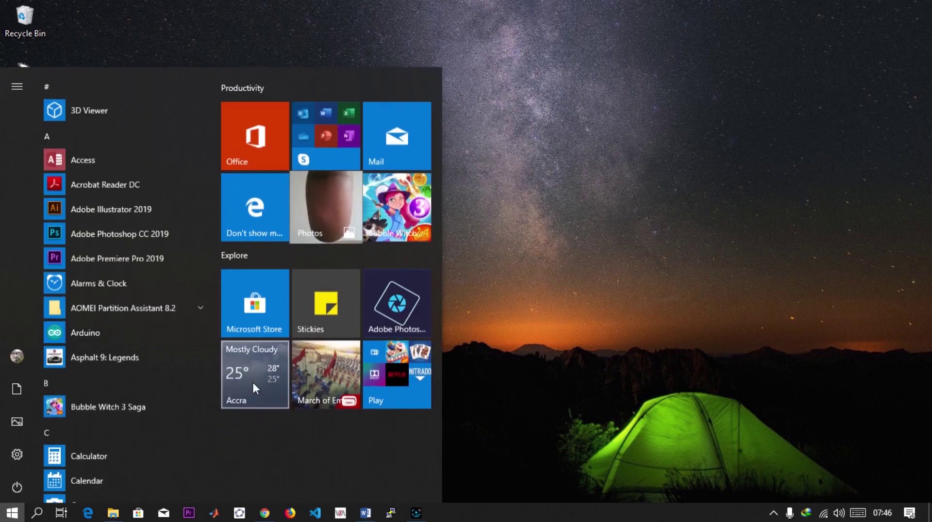
pyautogui.click(17, 453)
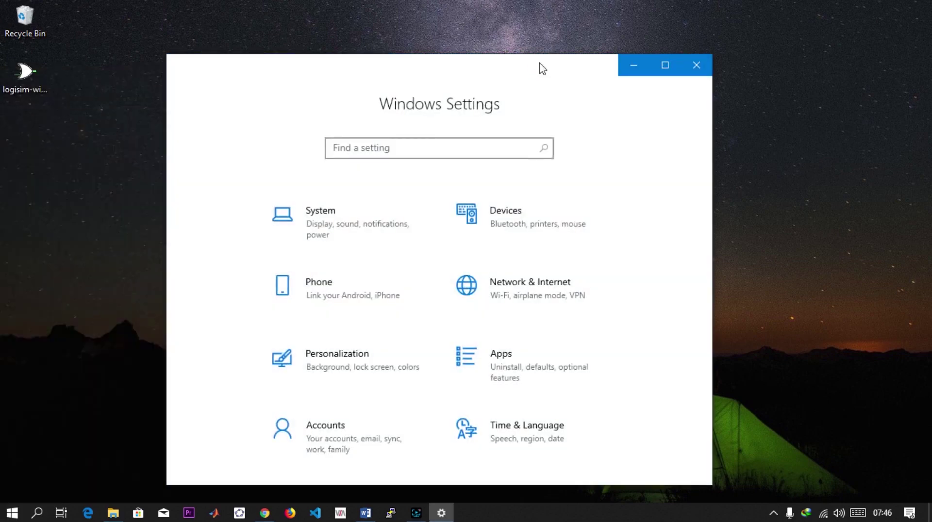
pyautogui.moveTo(539, 64); pyautogui.dragTo(481, 42)
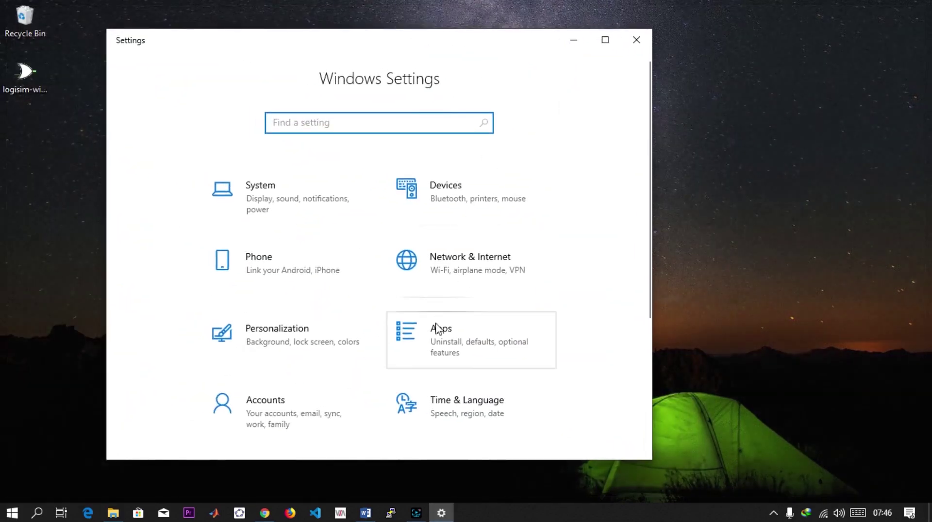
pyautogui.click(445, 334)
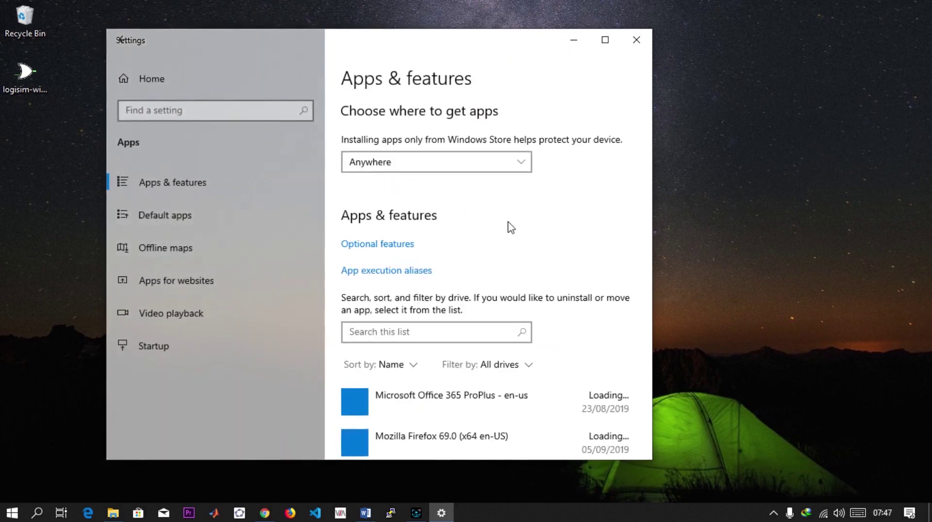
pyautogui.click(383, 247)
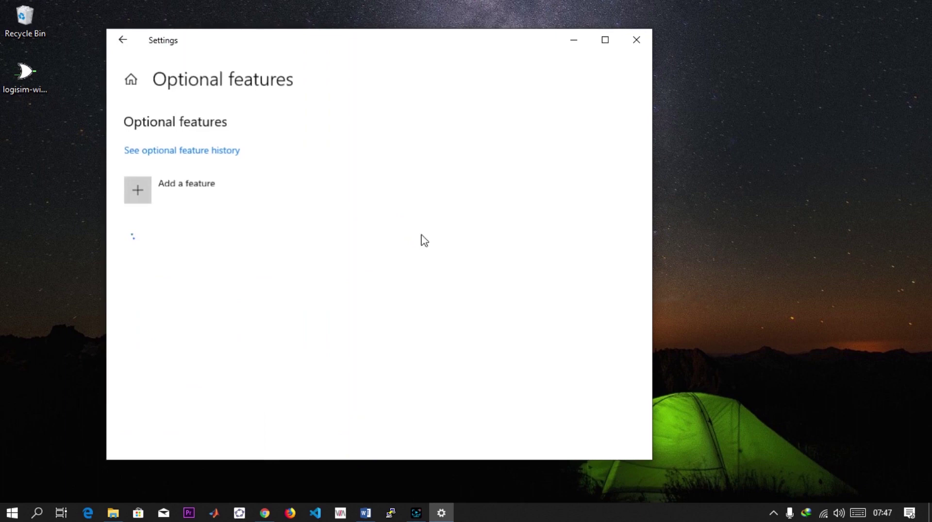
pyautogui.scroll(-10, 243, 322)
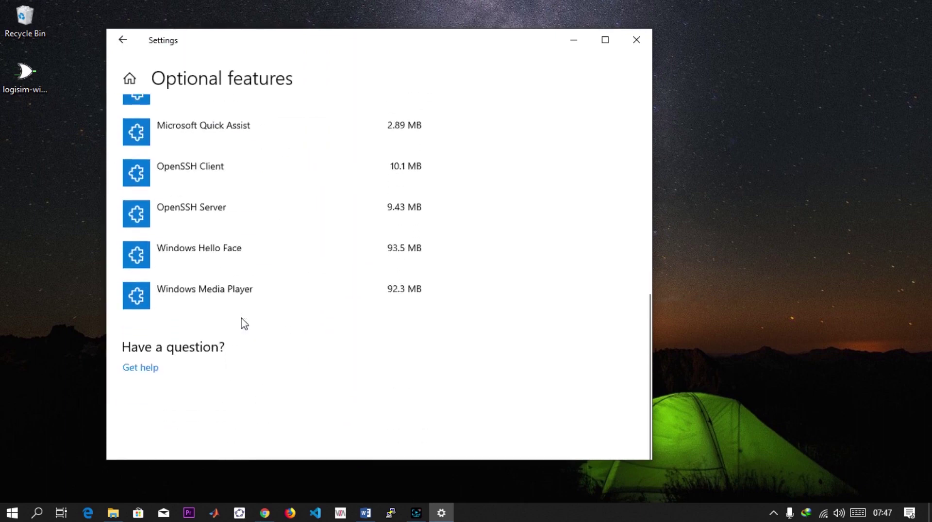
pyautogui.scroll(3, 243, 322)
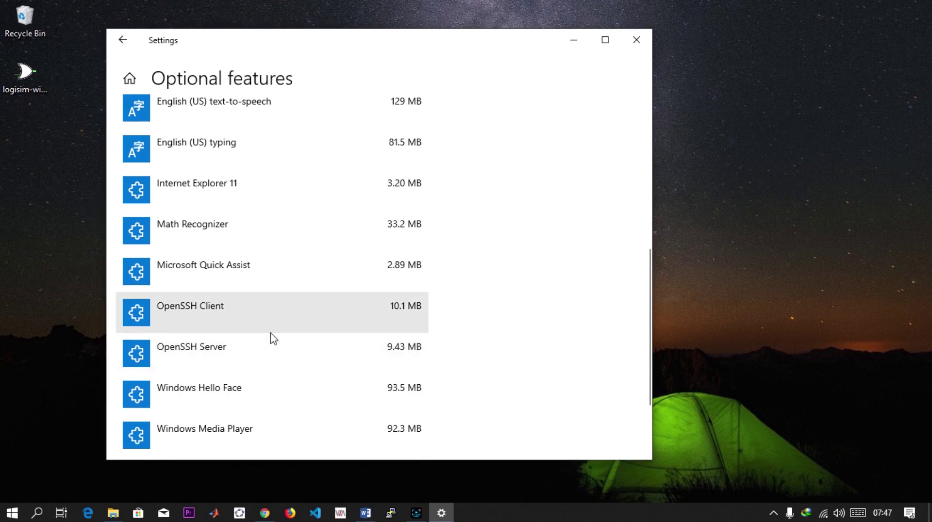
pyautogui.scroll(5, 241, 328)
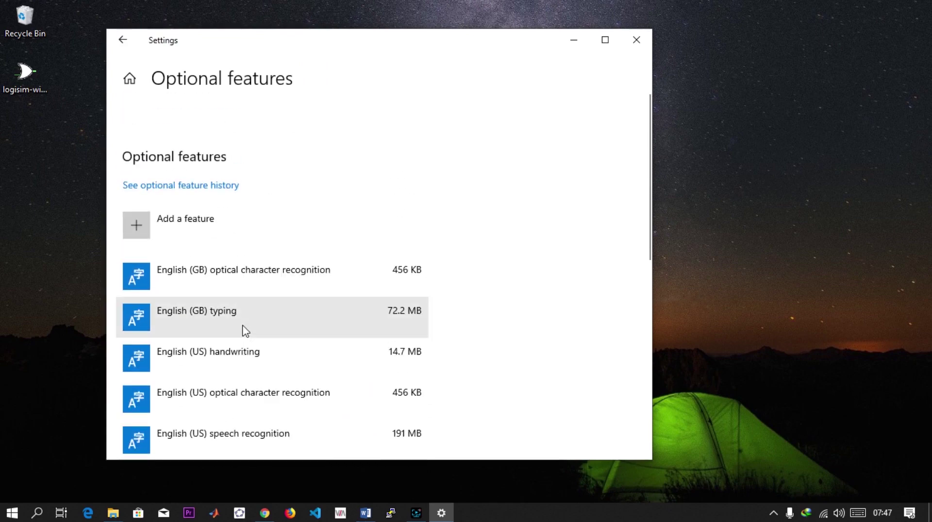
pyautogui.scroll(-5, 183, 379)
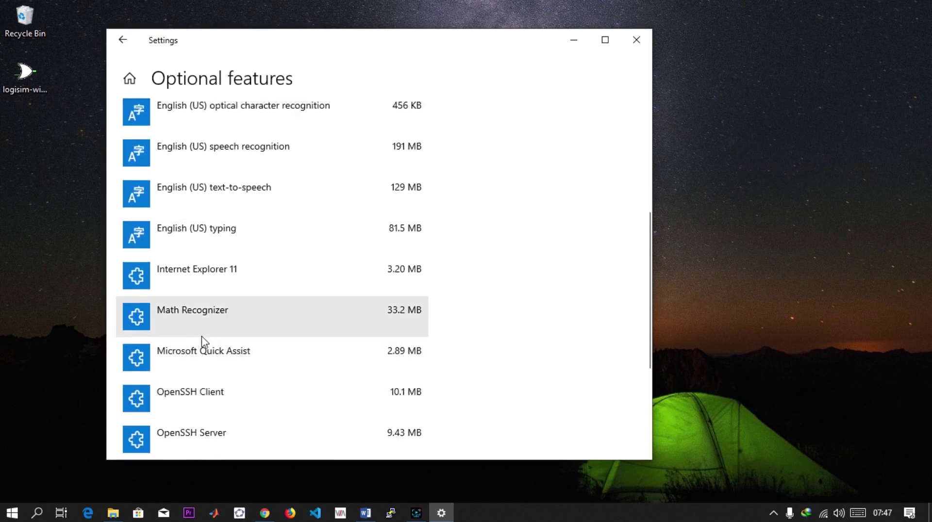
pyautogui.scroll(-1, 199, 388)
pyautogui.click(261, 362)
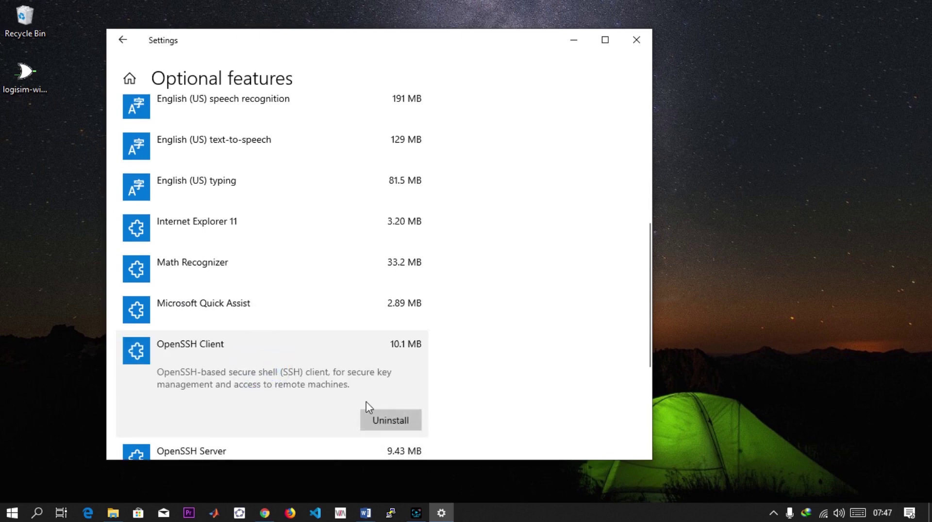
pyautogui.scroll(-2, 315, 388)
pyautogui.click(296, 378)
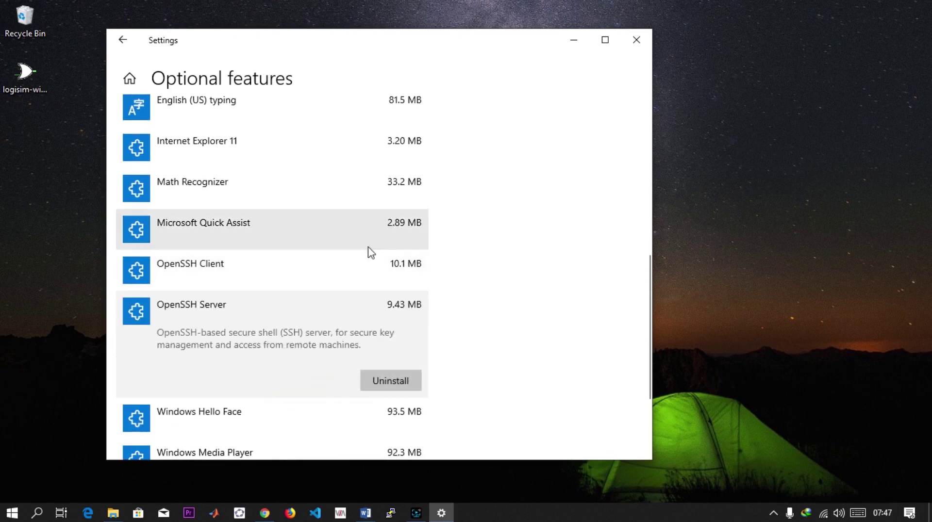
pyautogui.scroll(5, 355, 287)
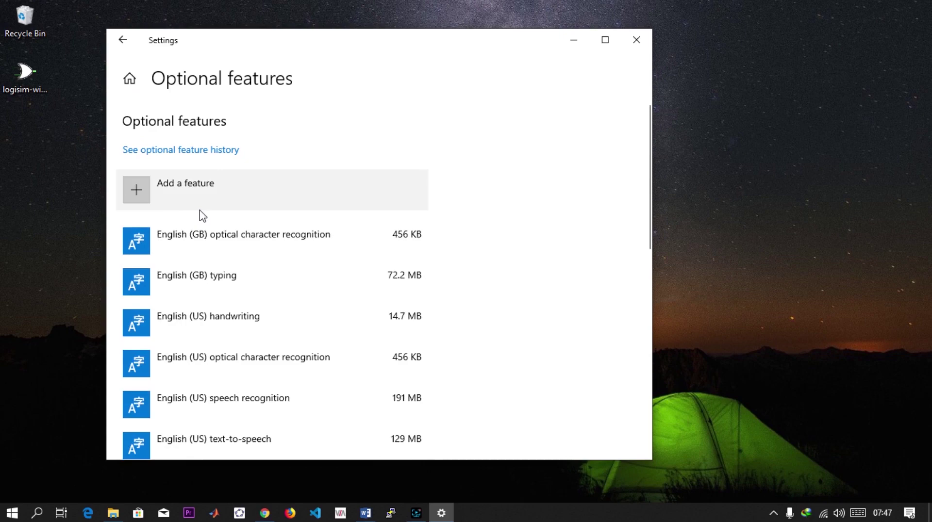
pyautogui.click(208, 192)
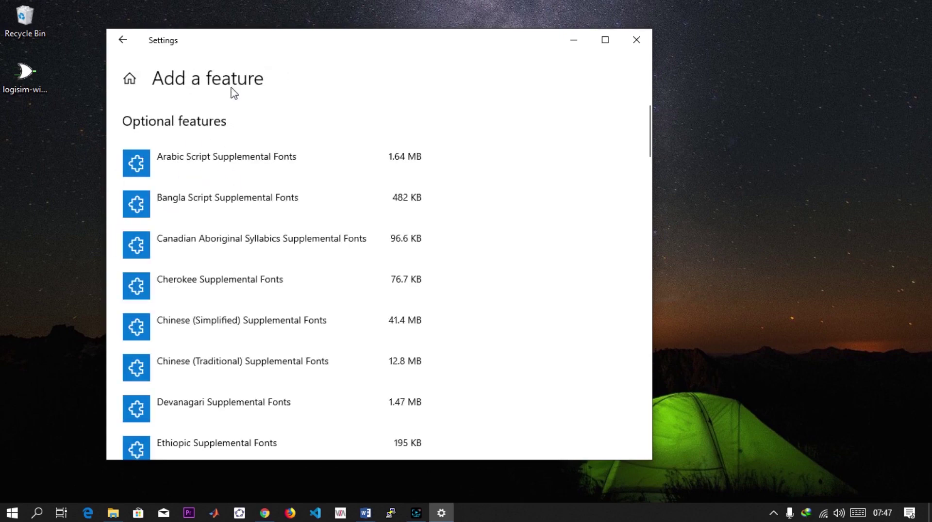
pyautogui.scroll(-8, 239, 337)
pyautogui.scroll(-20, 239, 338)
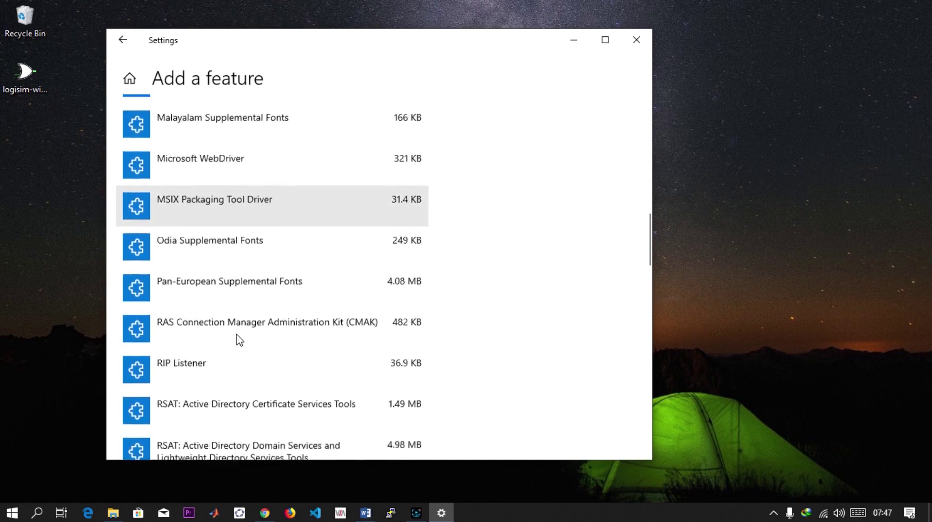
pyautogui.scroll(-3, 239, 338)
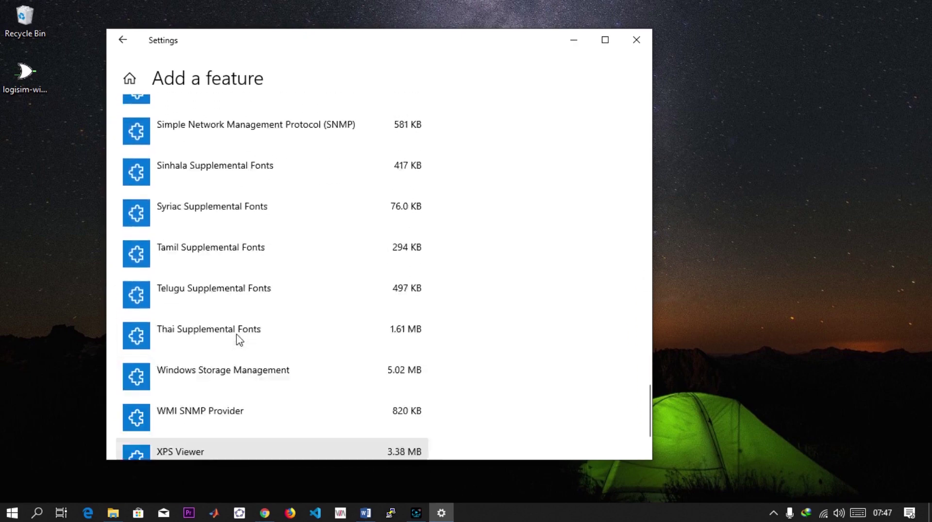
pyautogui.scroll(15, 240, 340)
pyautogui.scroll(15, 224, 286)
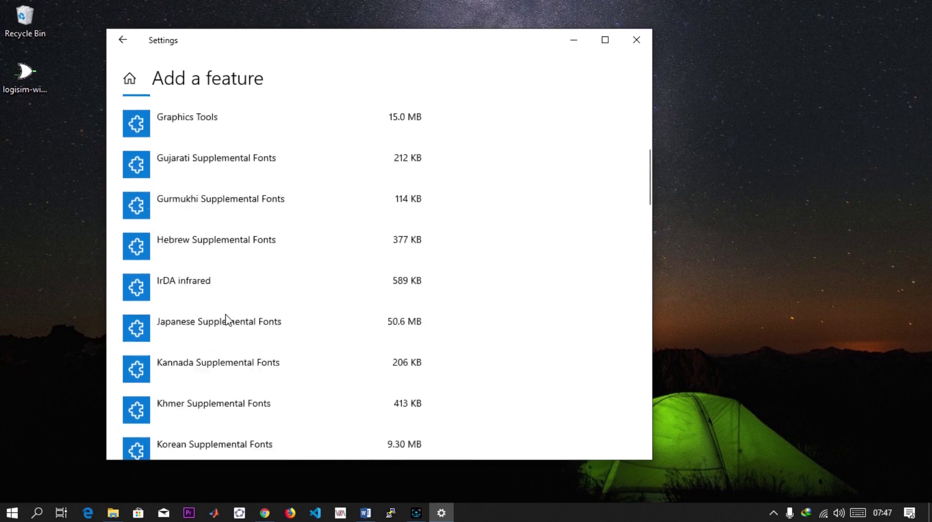
pyautogui.scroll(-5, 225, 318)
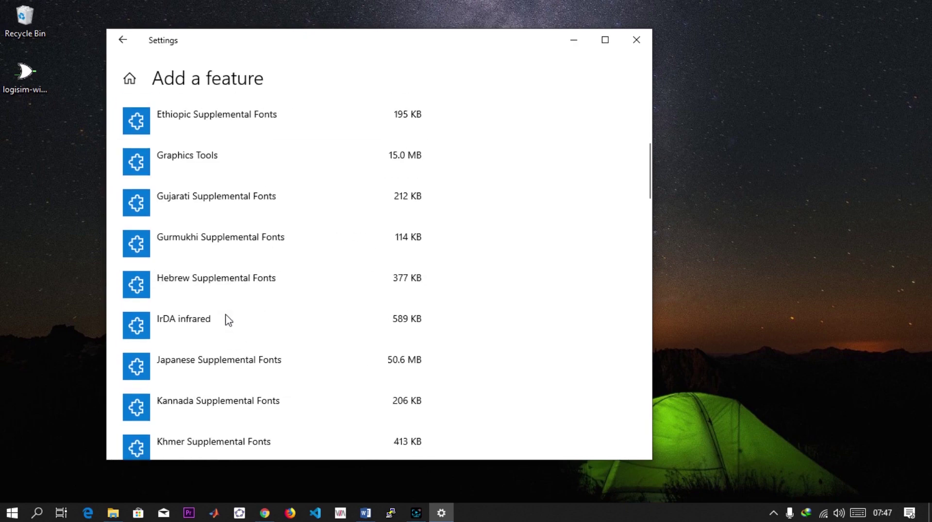
pyautogui.click(228, 278)
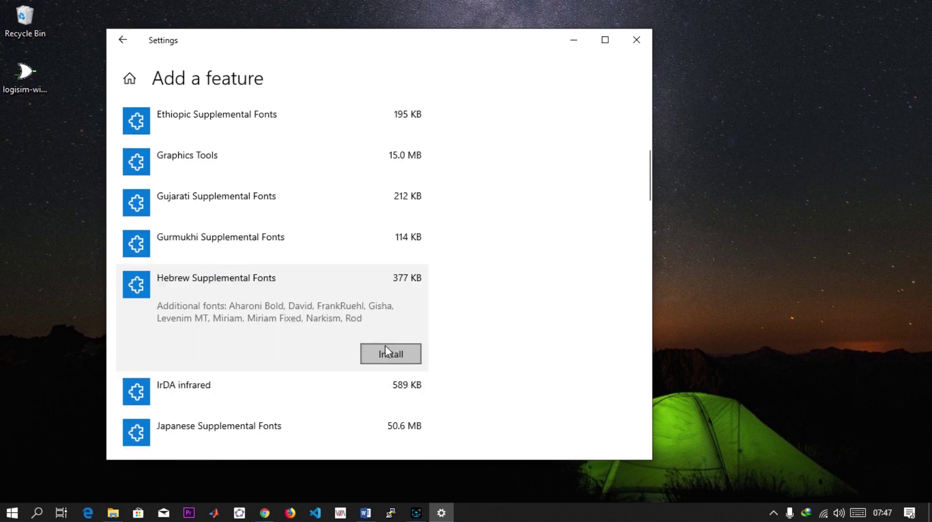
pyautogui.scroll(-5, 266, 360)
pyautogui.scroll(12, 264, 360)
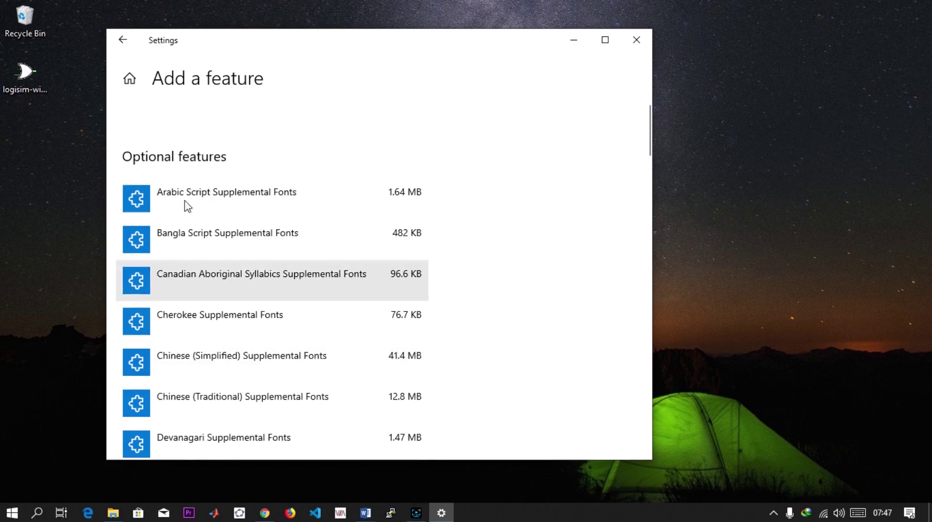
# - Close Settings and open the Windows Defender Firewall control panel through a Start search for 'firewall'
pyautogui.click(123, 40)
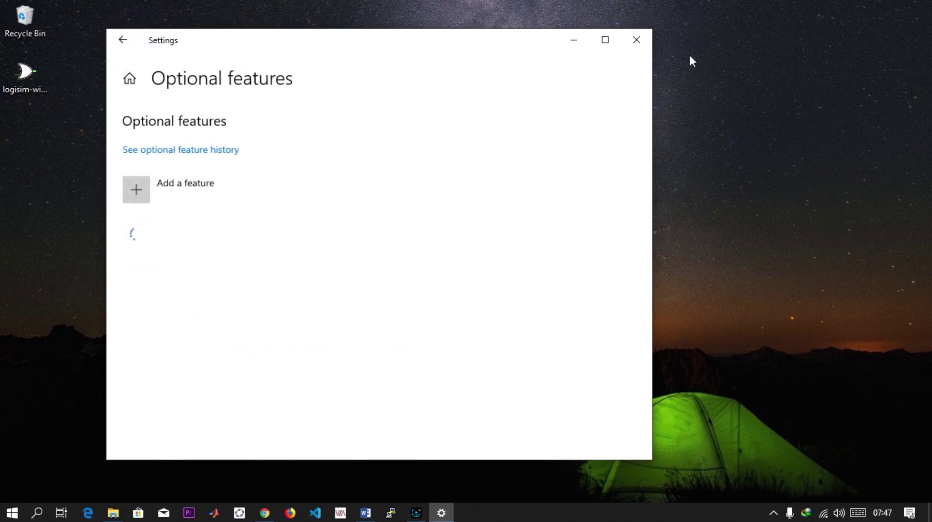
pyautogui.click(633, 39)
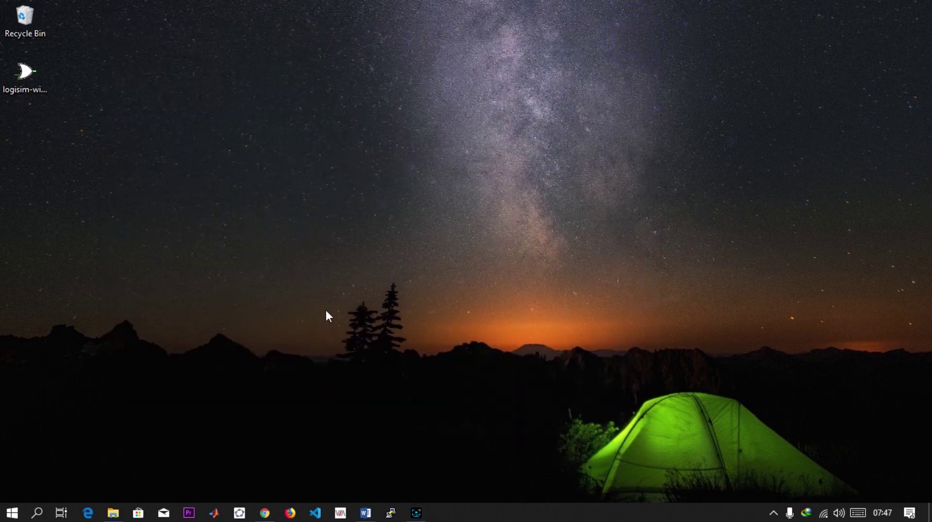
pyautogui.press('super')
pyautogui.press('super')
pyautogui.press('super')
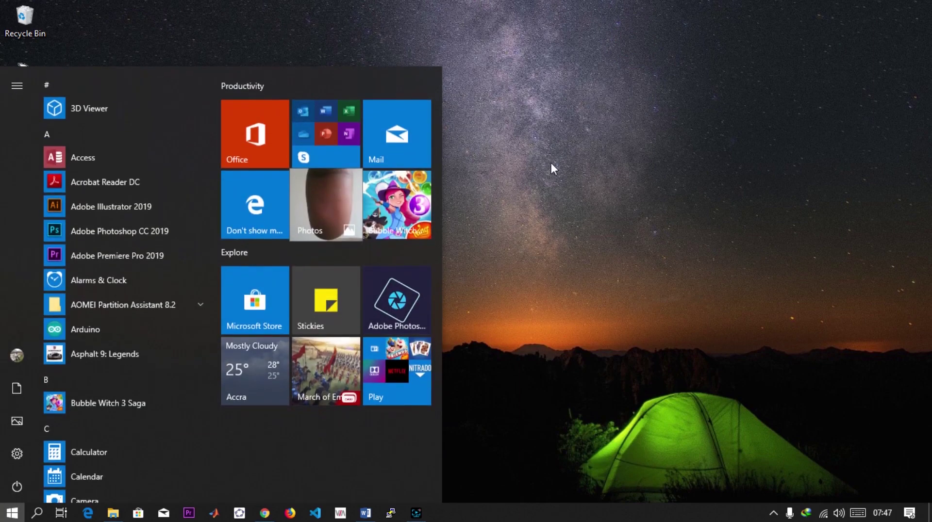
pyautogui.press('super')
pyautogui.press('super')
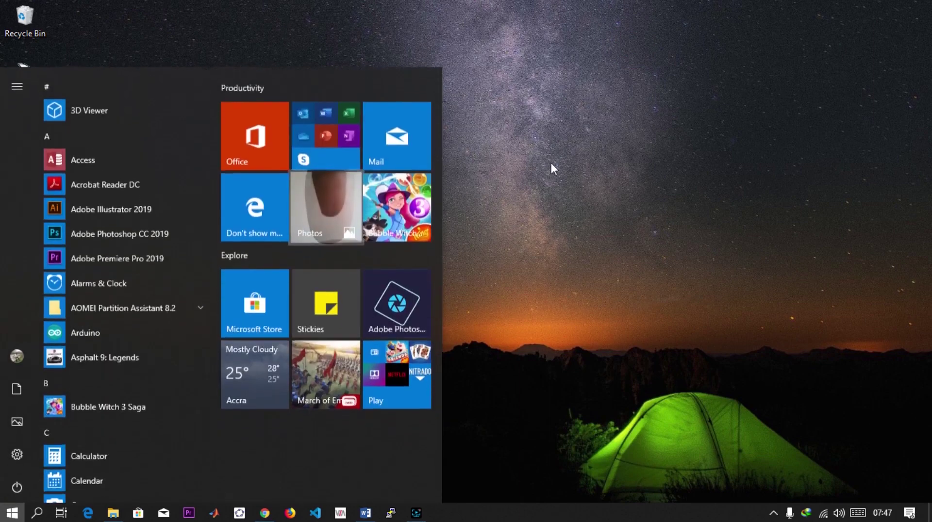
pyautogui.press('super')
pyautogui.press('super')
pyautogui.write('fire')
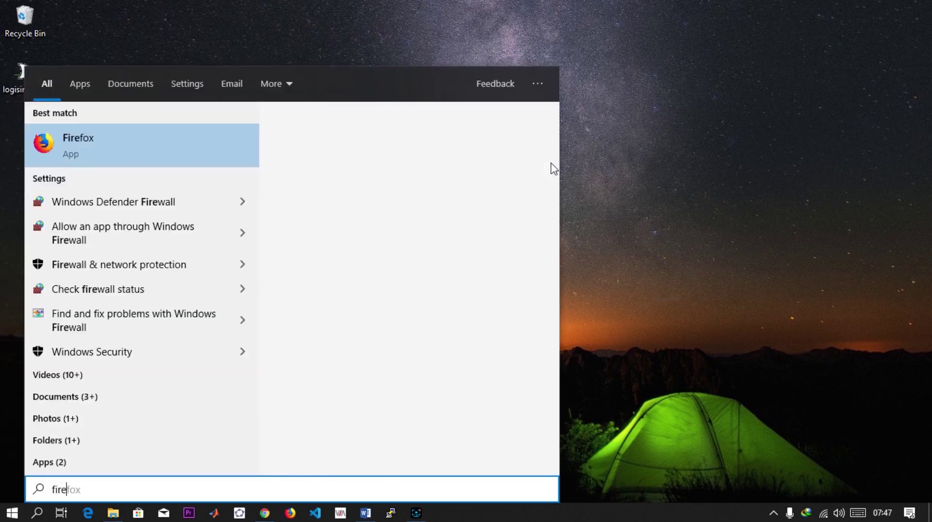
pyautogui.write('wall')
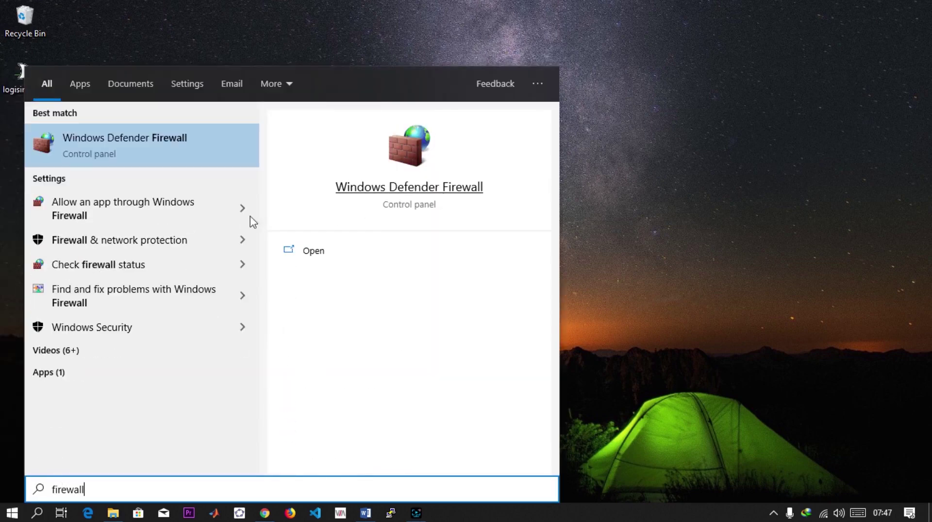
pyautogui.click(124, 138)
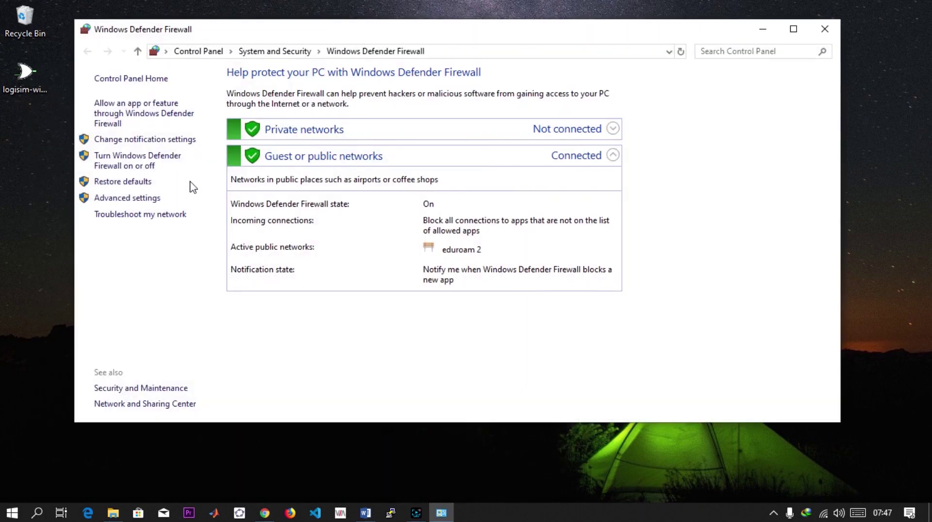
# - Open the firewall's Advanced settings and start a new rule from the Inbound Rules list
pyautogui.click(128, 198)
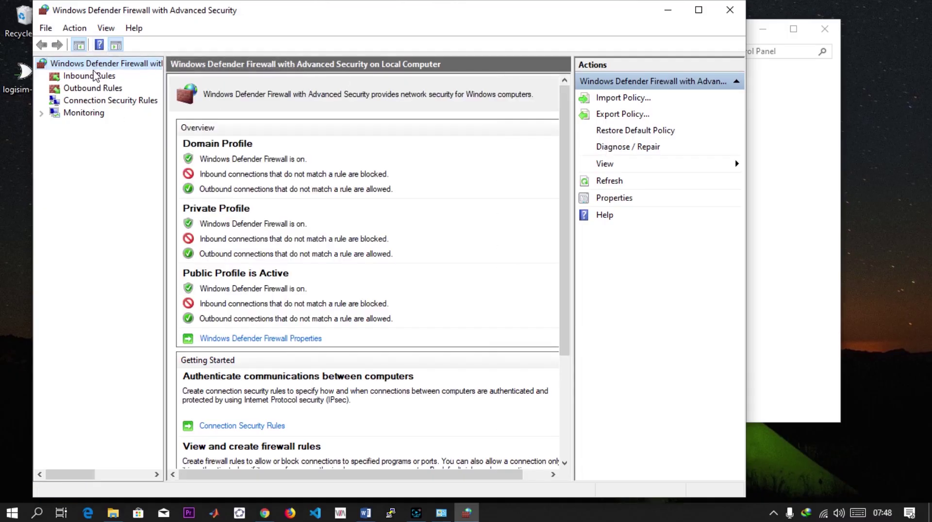
pyautogui.click(95, 76)
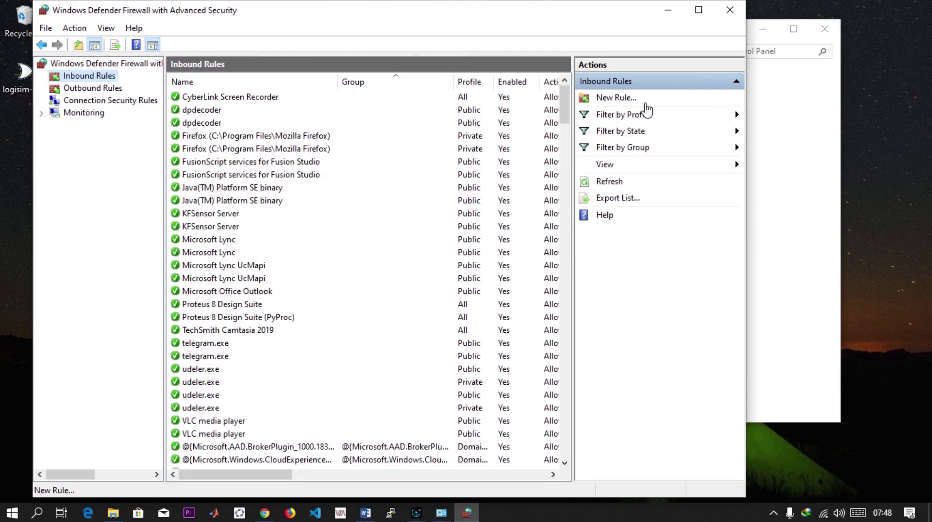
pyautogui.click(612, 98)
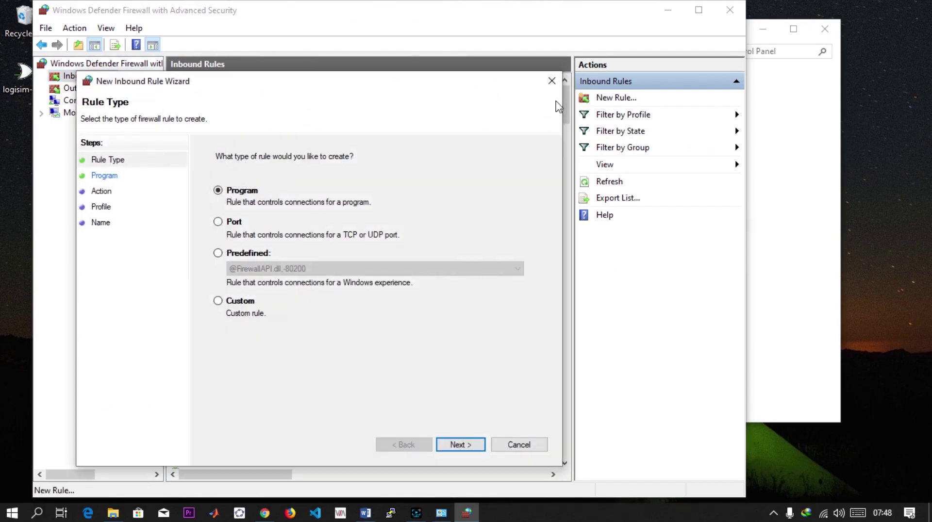
# - Create a Port rule that allows the connection on all profiles, named 'Port 22 Allow'
pyautogui.click(221, 222)
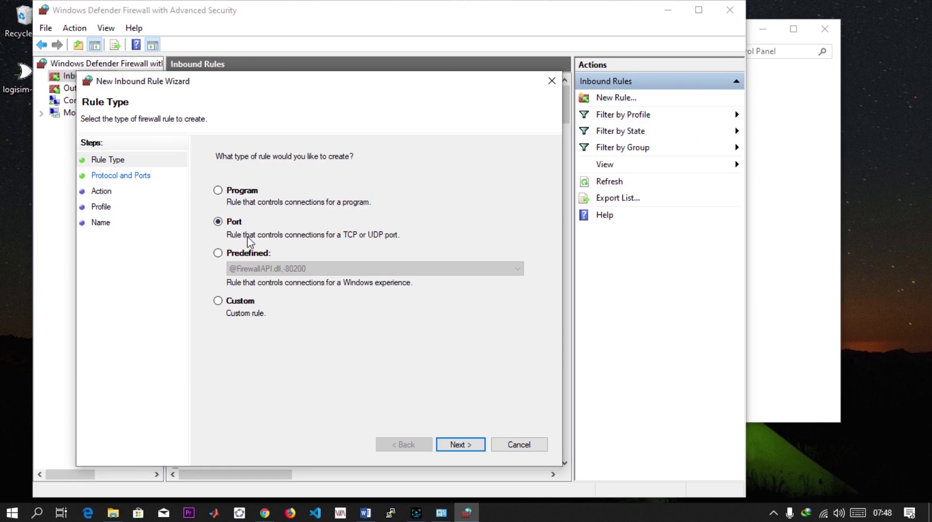
pyautogui.click(457, 446)
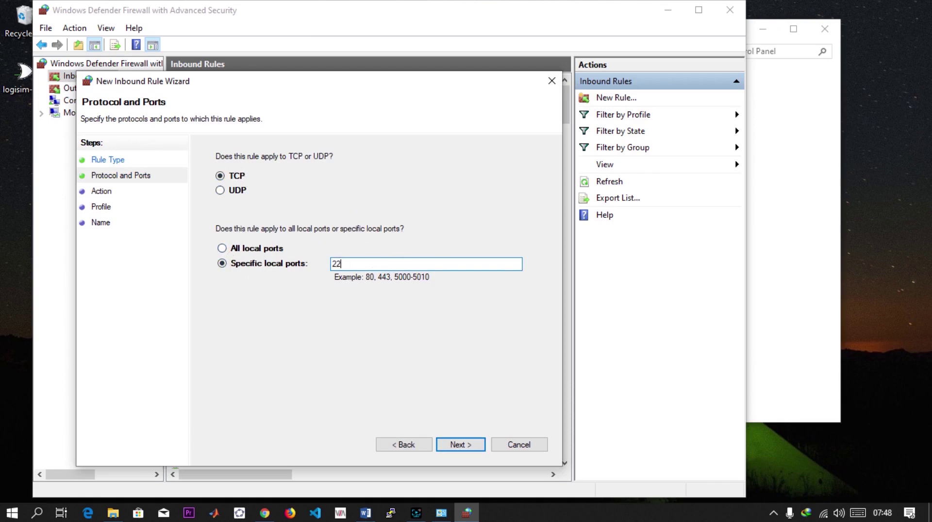
pyautogui.click(471, 445)
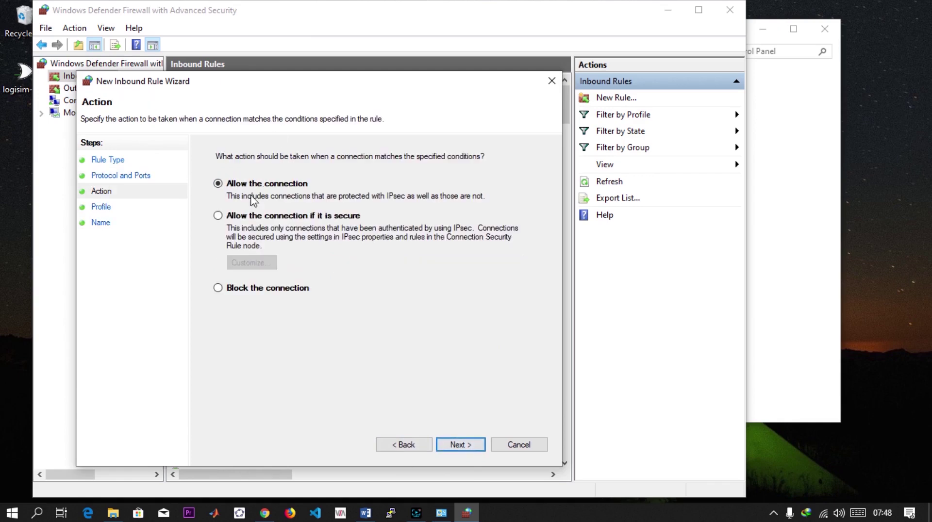
pyautogui.click(463, 445)
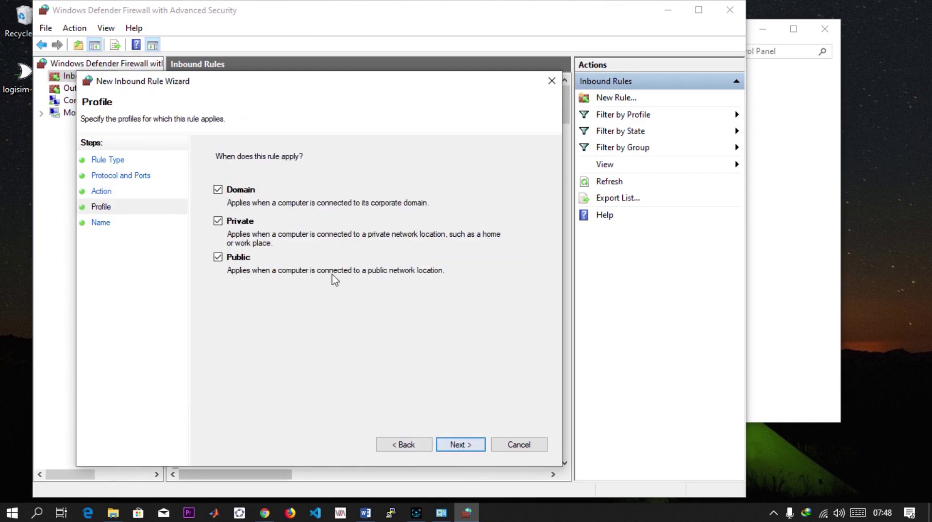
pyautogui.click(459, 445)
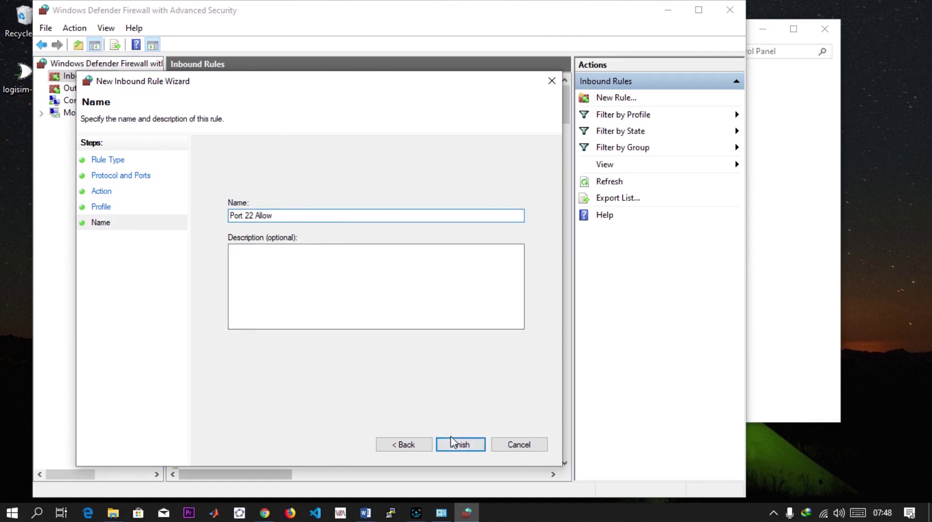
pyautogui.click(461, 445)
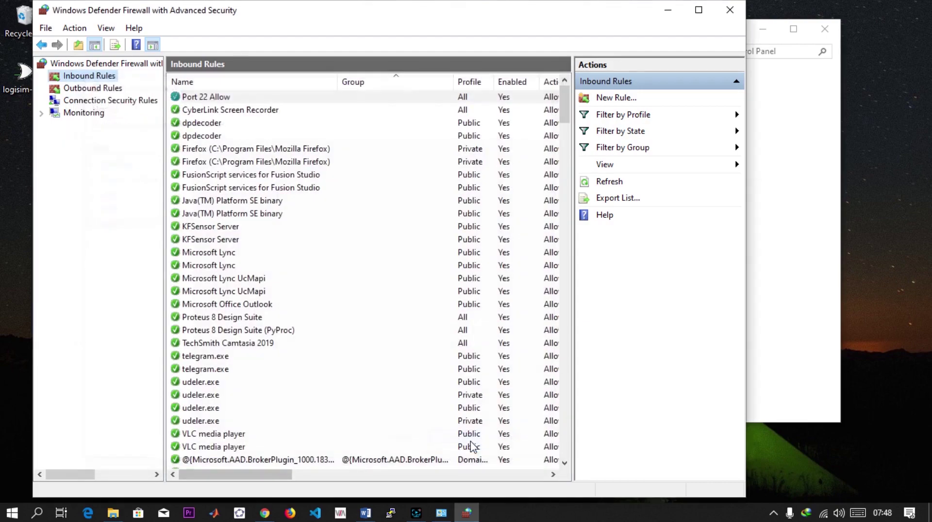
pyautogui.click(213, 98)
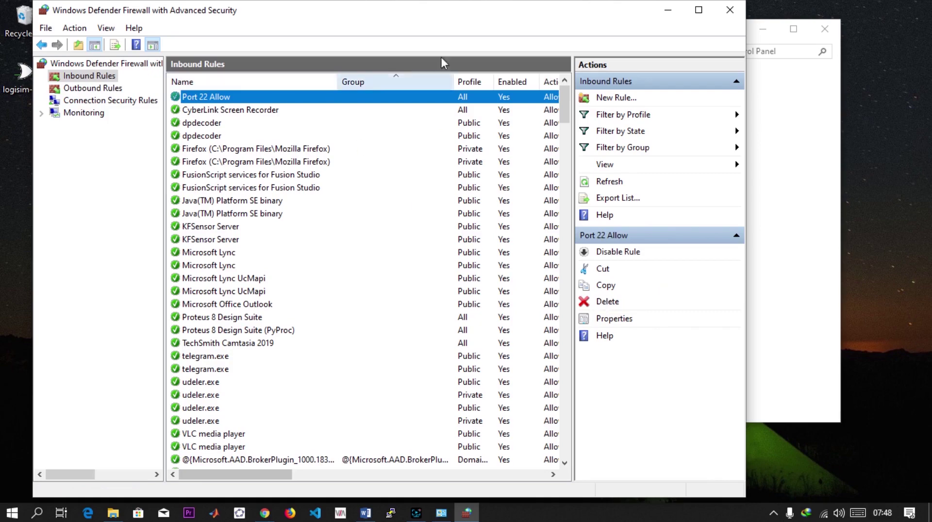
pyautogui.click(668, 10)
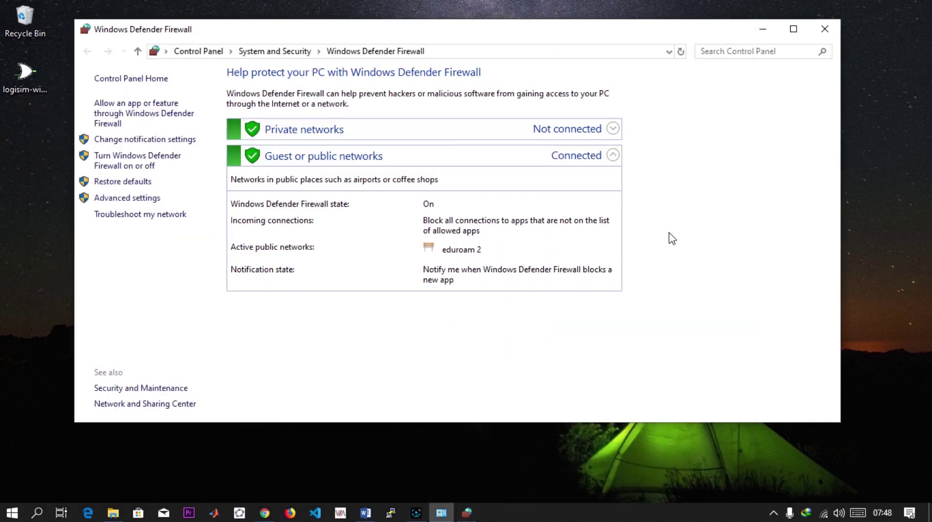
pyautogui.press('super')
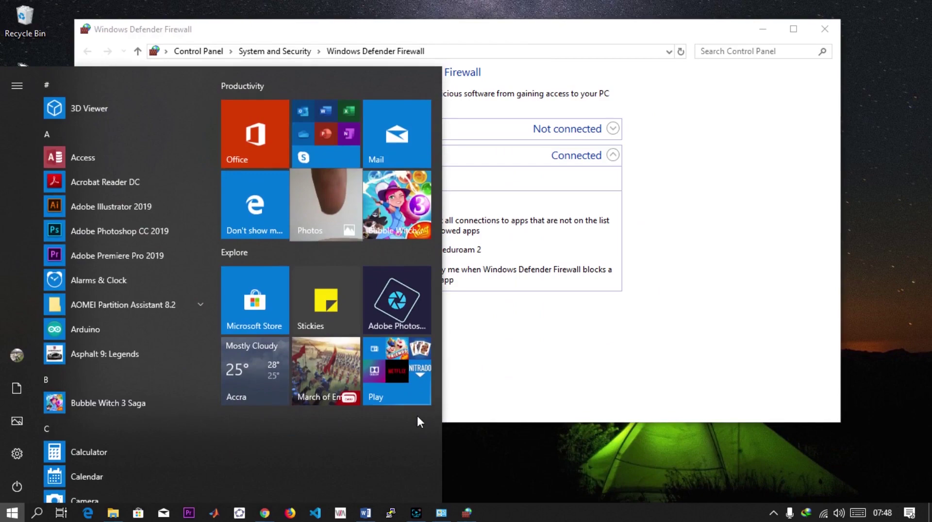
pyautogui.click(14, 452)
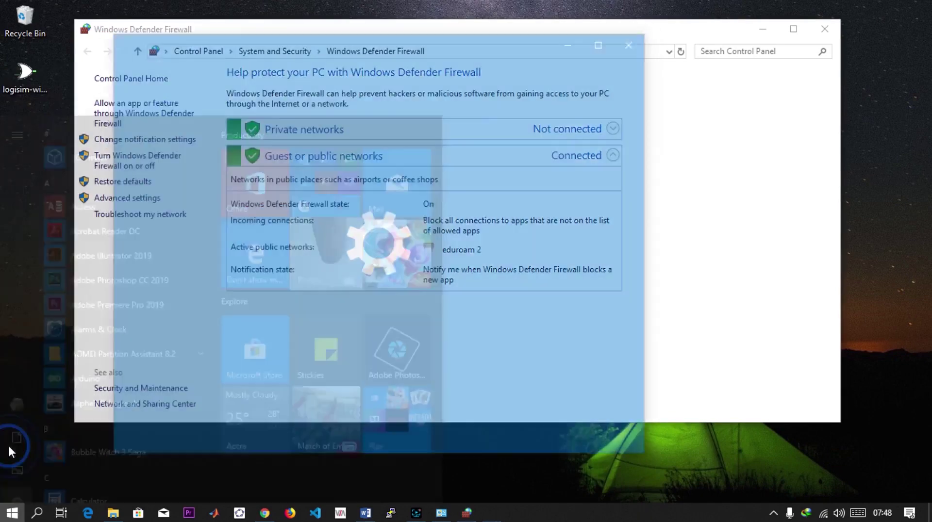
pyautogui.scroll(-5, 325, 360)
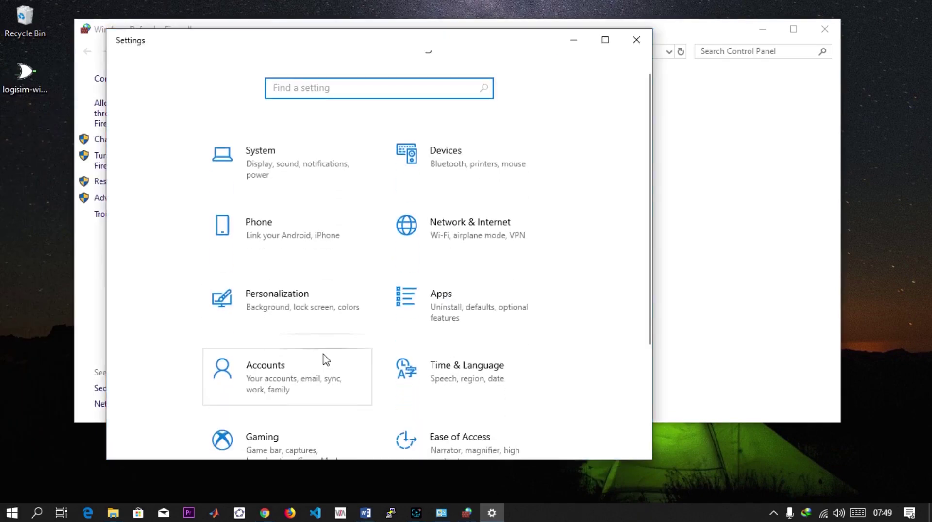
pyautogui.click(325, 230)
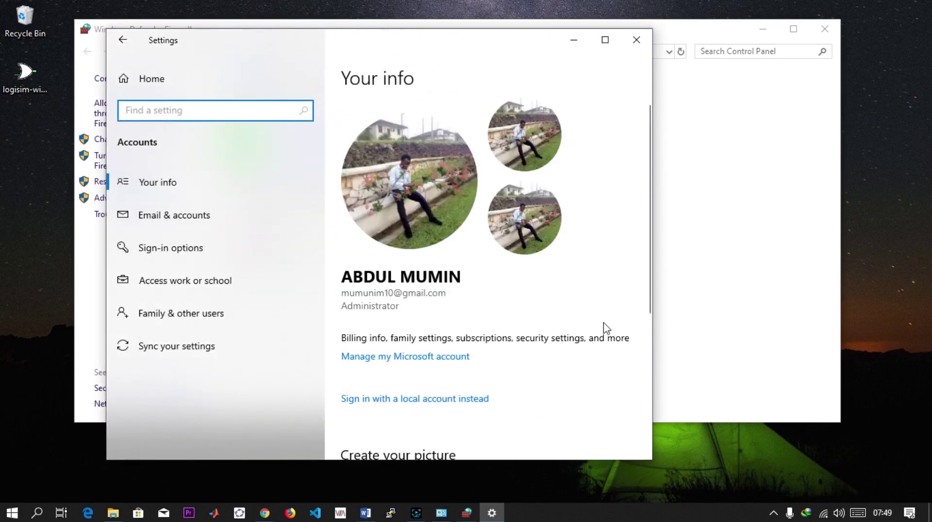
pyautogui.scroll(-2, 530, 311)
pyautogui.click(339, 228)
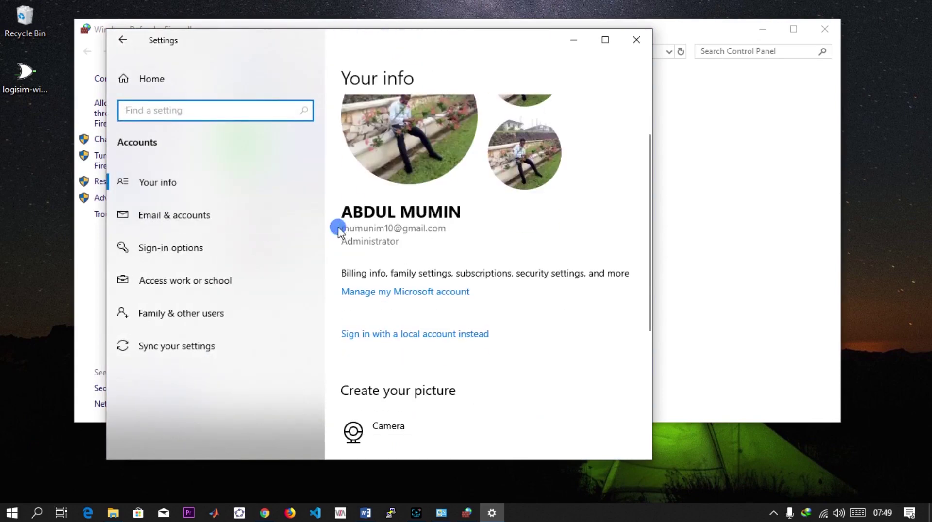
pyautogui.click(340, 226)
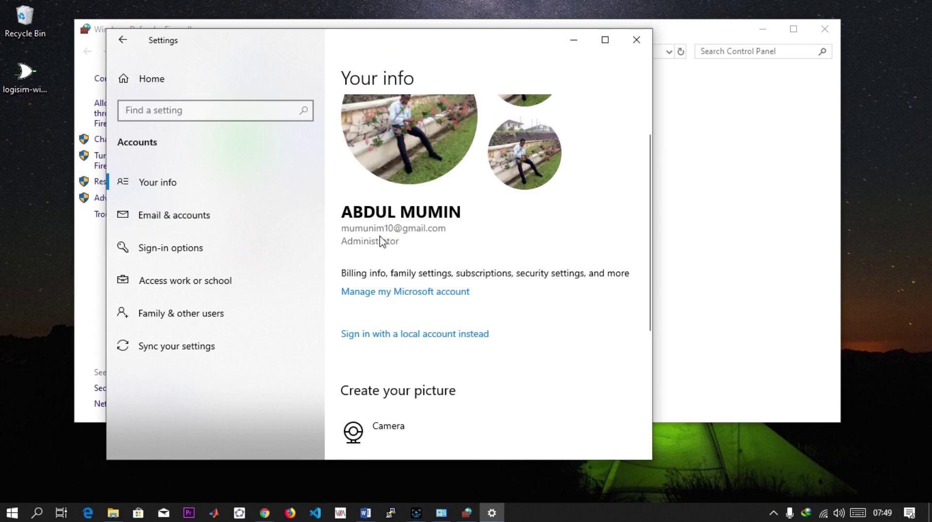
pyautogui.scroll(-2, 386, 273)
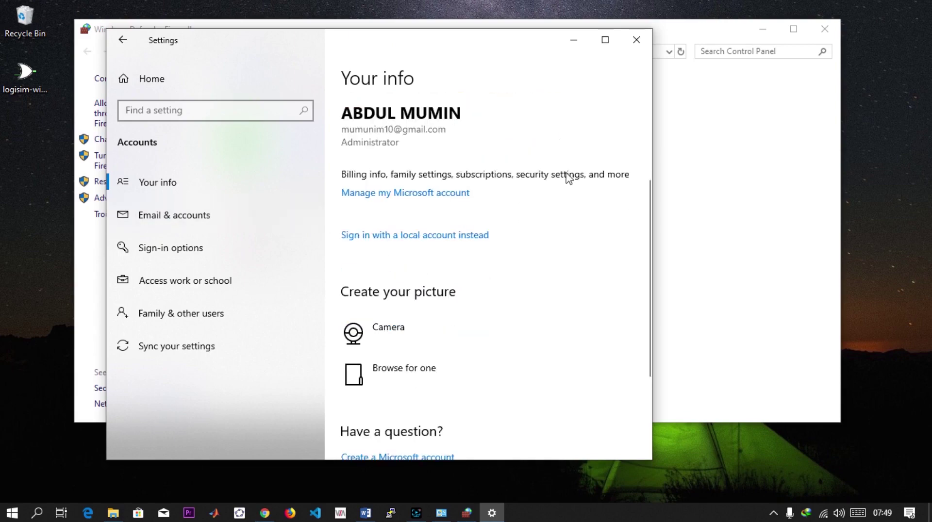
pyautogui.click(637, 39)
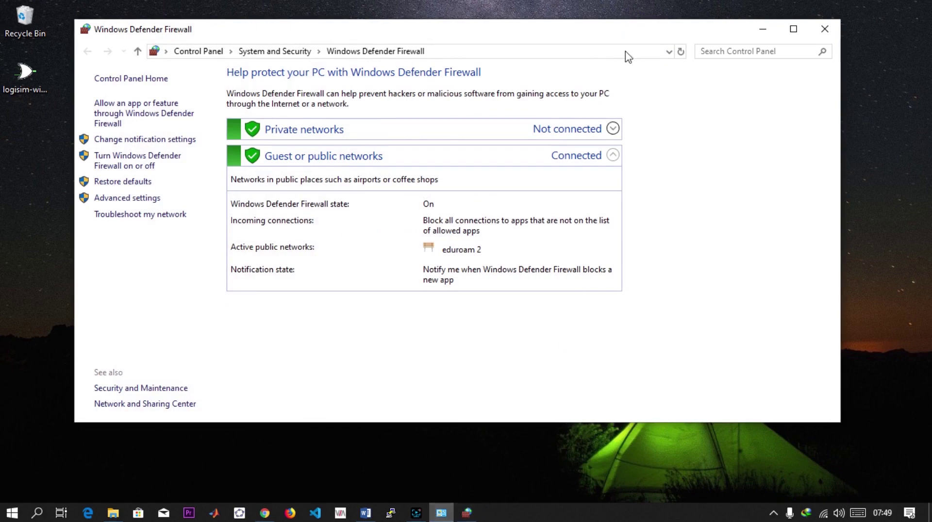
# - Close the firewall window, open PuTTY, and run ipconfig in Command Prompt to reveal IPv4 172.20.33.167
pyautogui.click(824, 29)
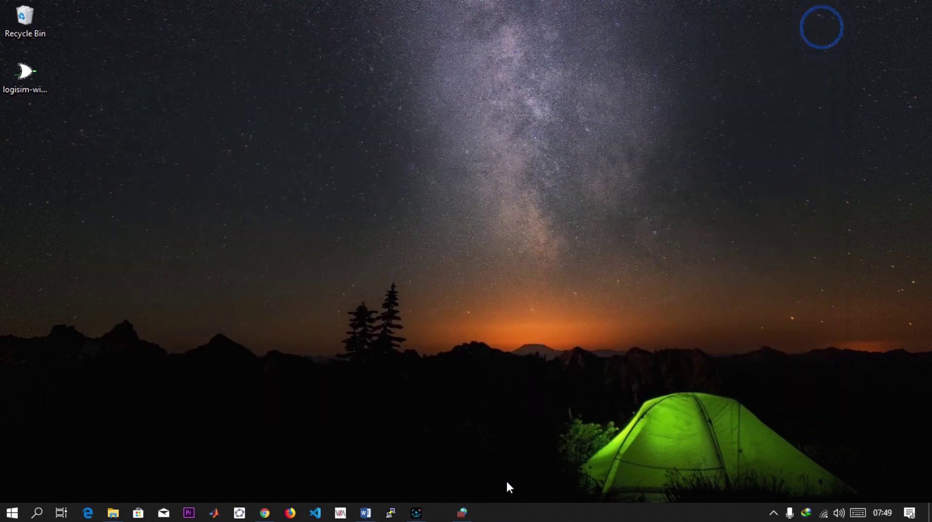
pyautogui.click(390, 513)
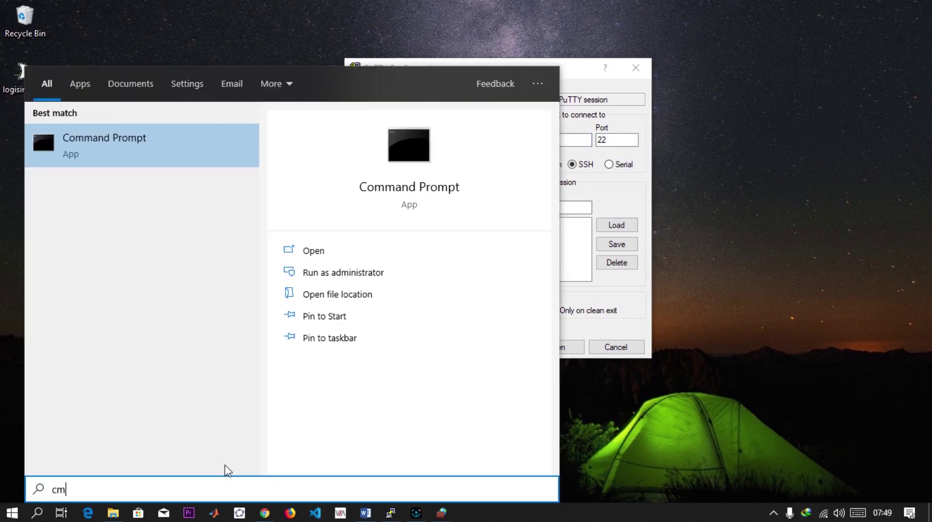
pyautogui.write('d')
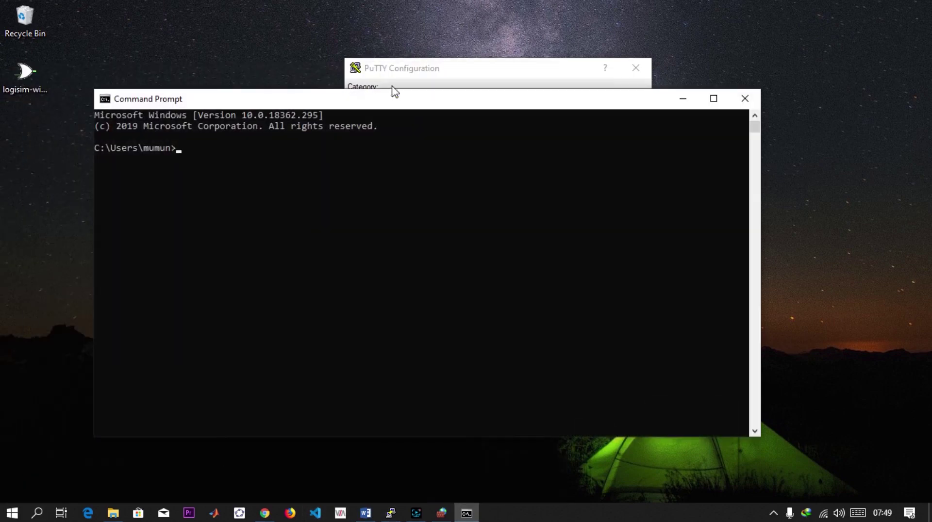
pyautogui.moveTo(385, 104); pyautogui.dragTo(317, 98)
pyautogui.write('i')
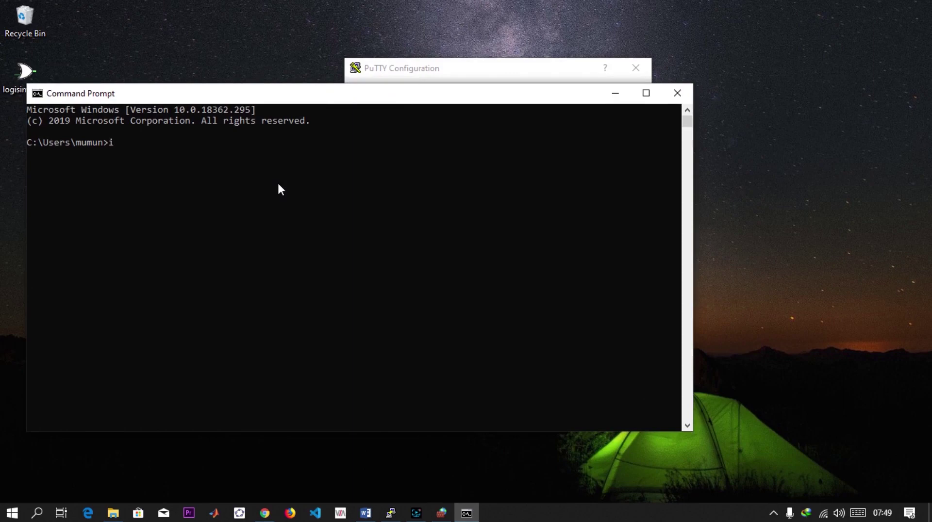
pyautogui.write('pconfig')
pyautogui.press('Return')
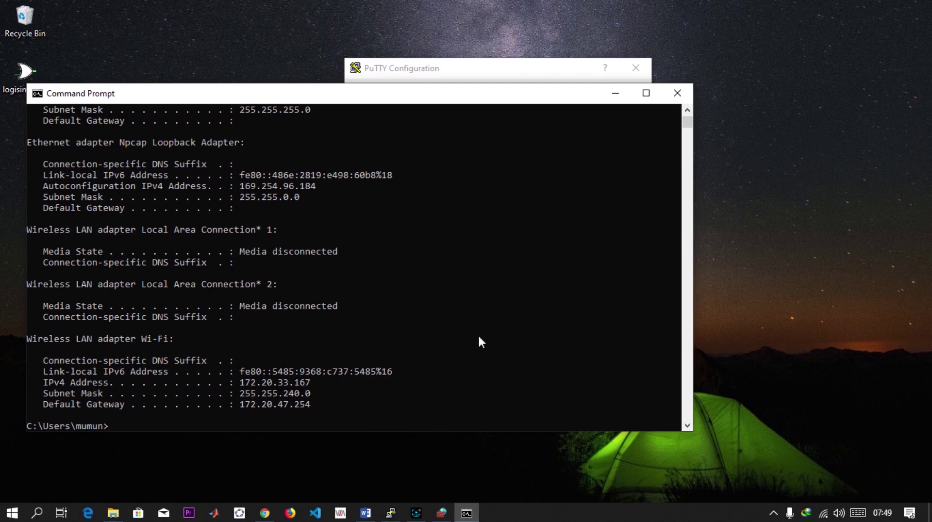
# - Open a PuTTY SSH session to 172.20.33.167 on port 22 and submit the account username
pyautogui.click(504, 70)
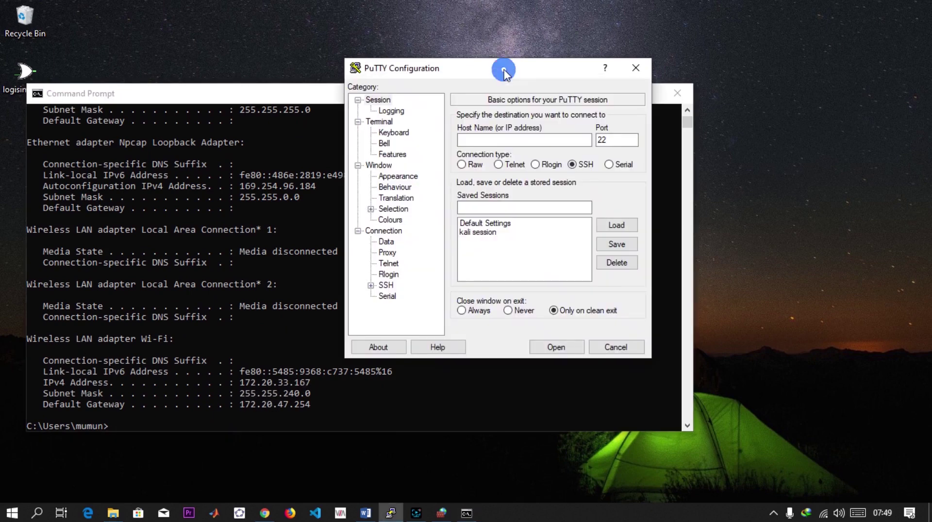
pyautogui.click(506, 130)
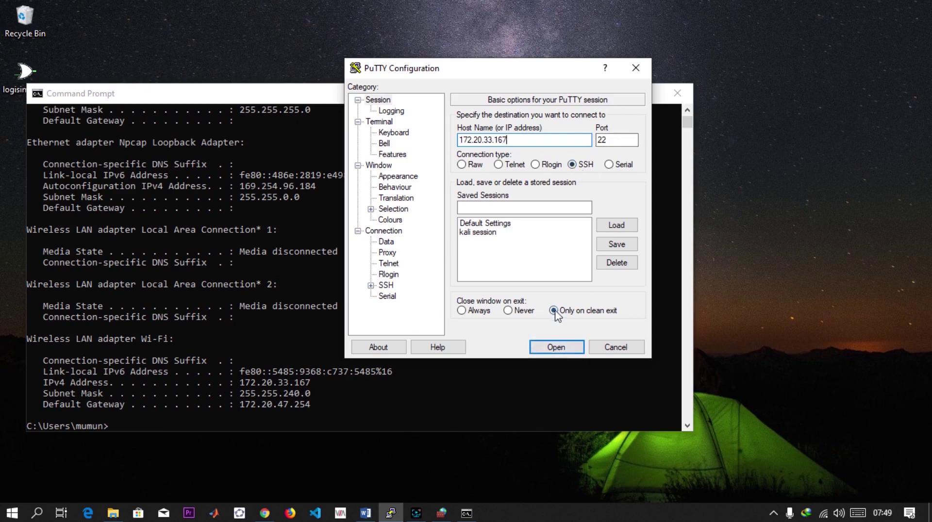
pyautogui.click(558, 347)
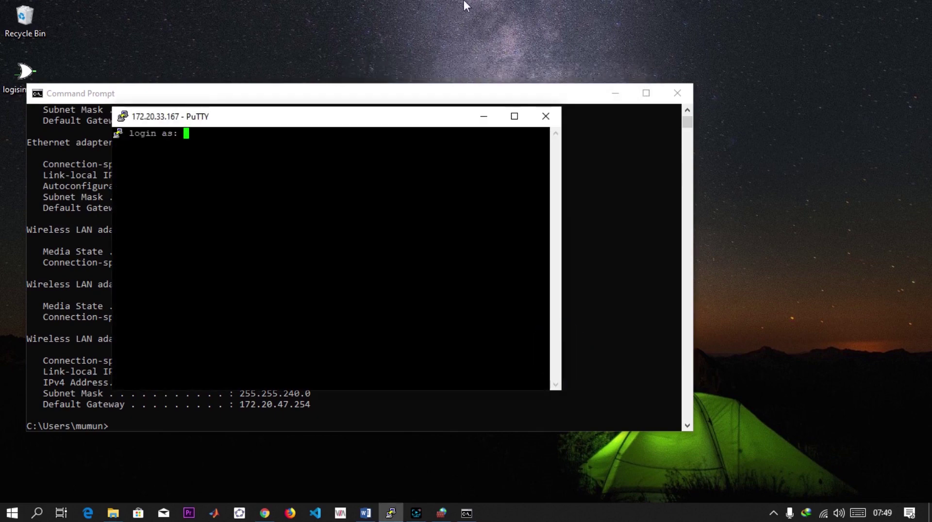
pyautogui.moveTo(391, 120); pyautogui.dragTo(661, 50)
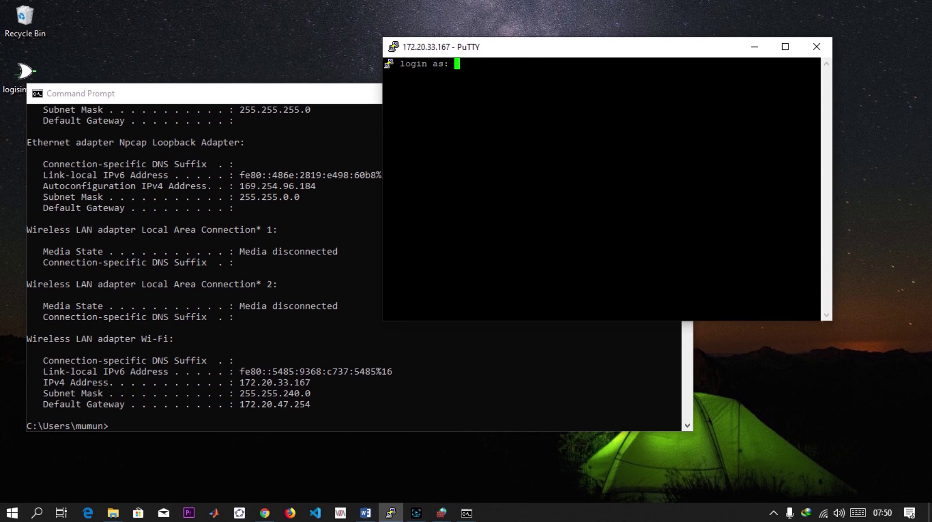
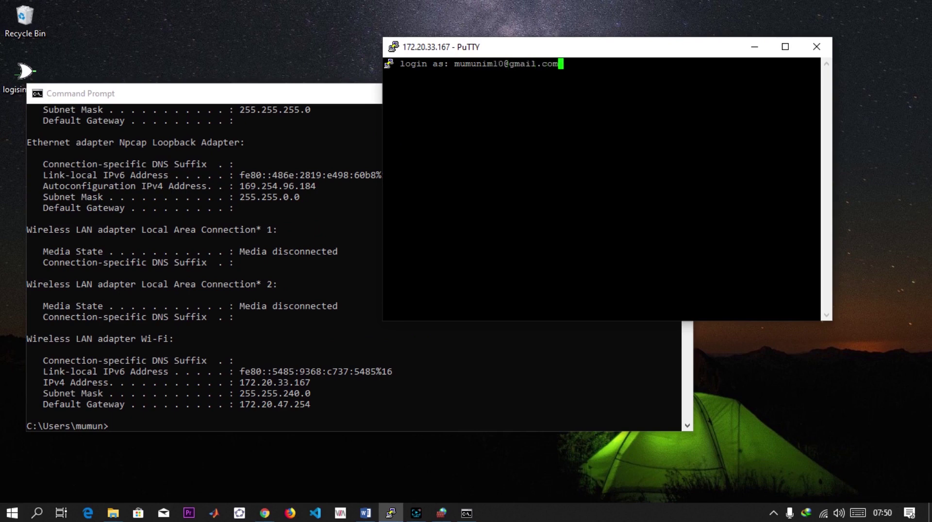
pyautogui.press('Return')
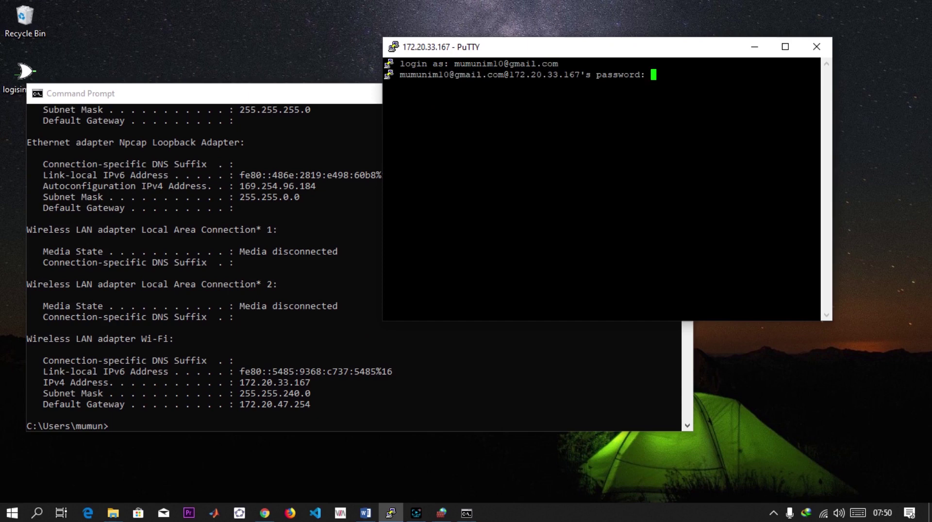
# - Submit the account password and list the home folder's contents with dir
pyautogui.press('Return')
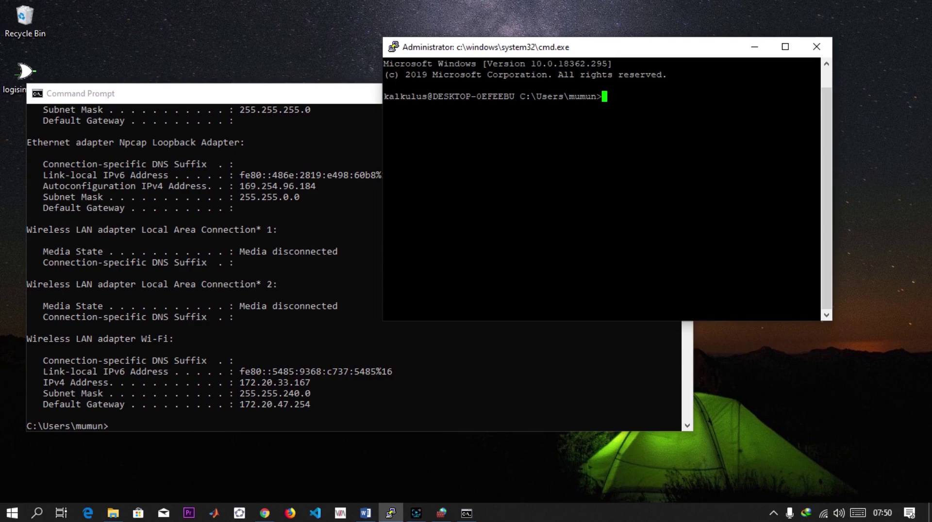
pyautogui.write('dir')
pyautogui.press('Return')
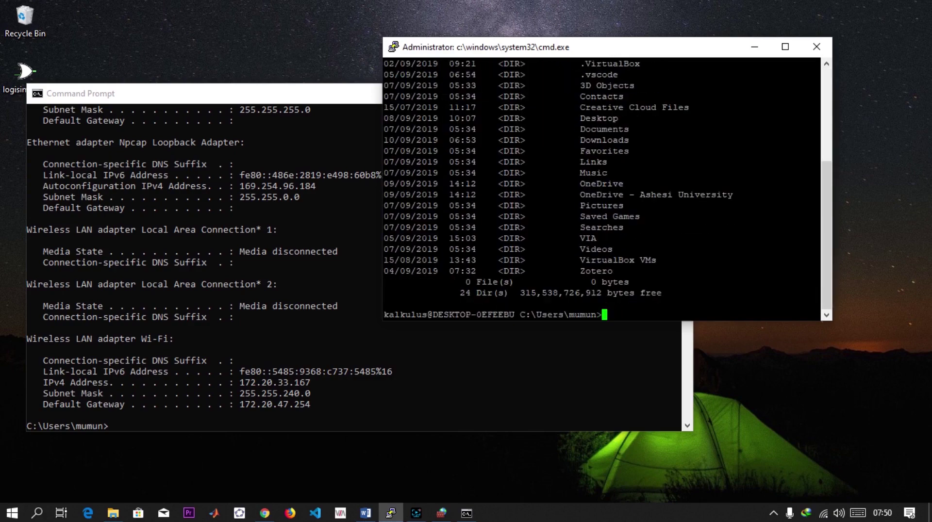
# - Change into the Documents folder and list its contents with dir
pyautogui.write('cd Doc')
pyautogui.press('Tab')
pyautogui.press('Return')
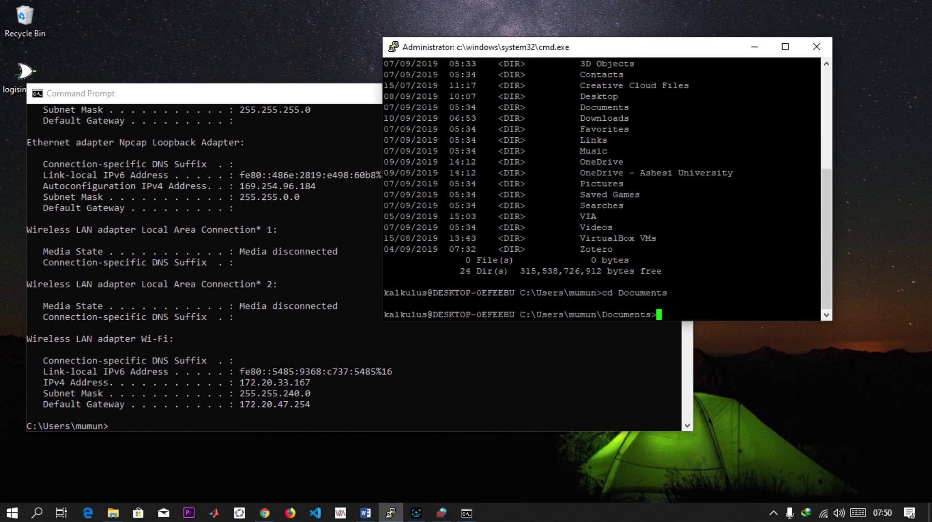
pyautogui.write('dir')
pyautogui.press('Return')
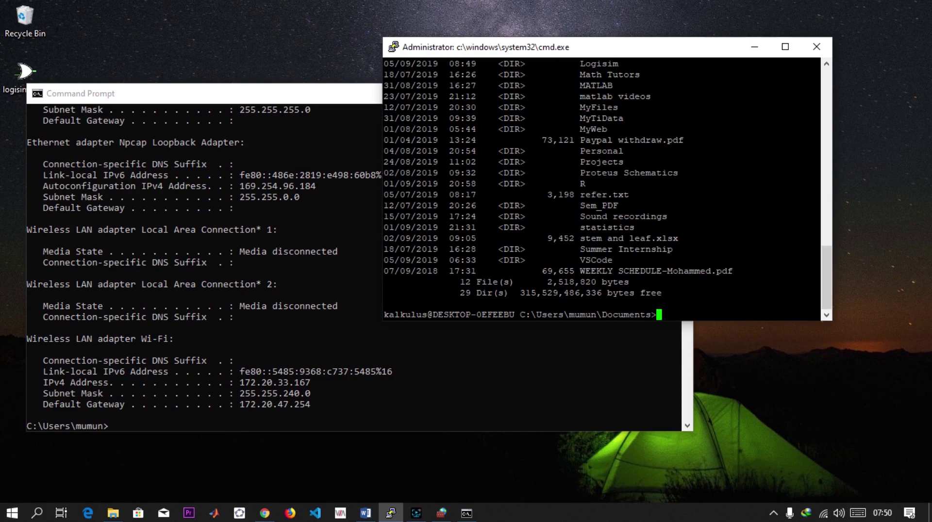
pyautogui.scroll(10, 601, 189)
pyautogui.scroll(-10, 602, 189)
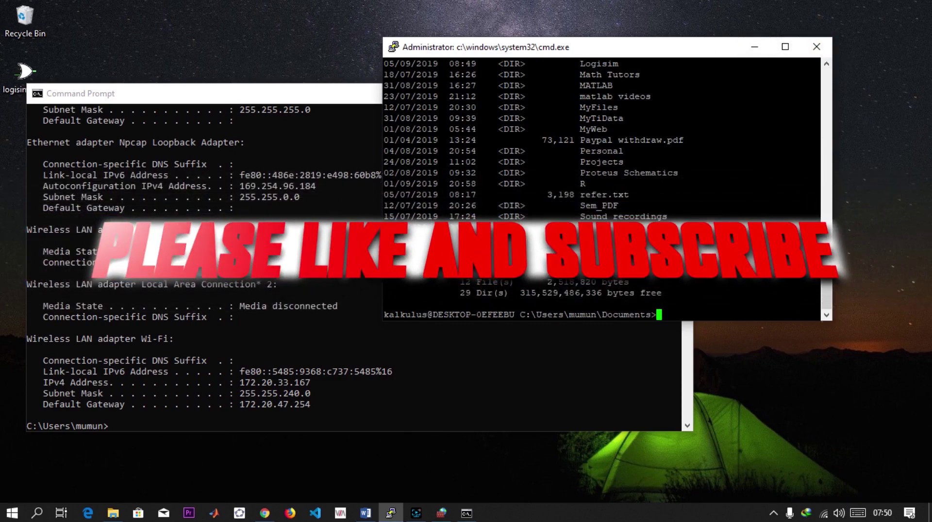
pyautogui.scroll(8, 601, 190)
pyautogui.scroll(-10, 602, 190)
pyautogui.scroll(10, 602, 190)
pyautogui.scroll(-4, 602, 189)
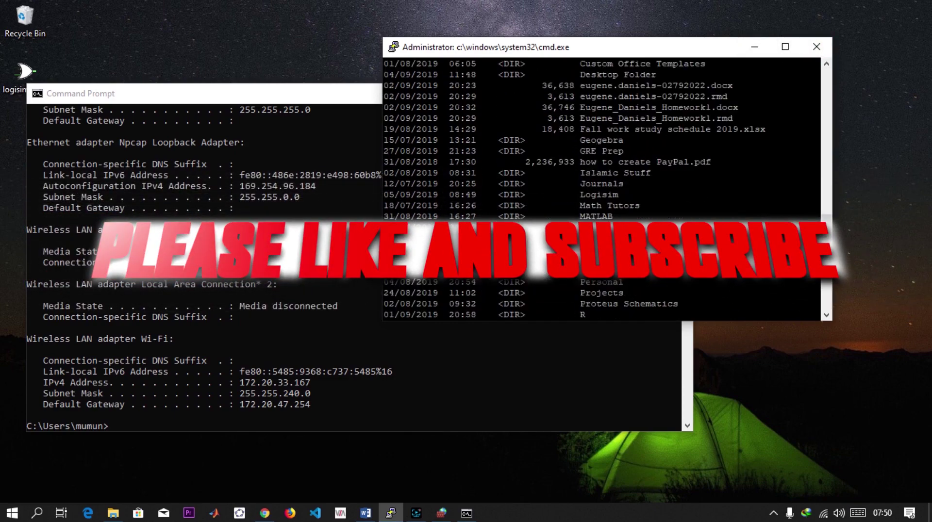
pyautogui.scroll(8, 602, 189)
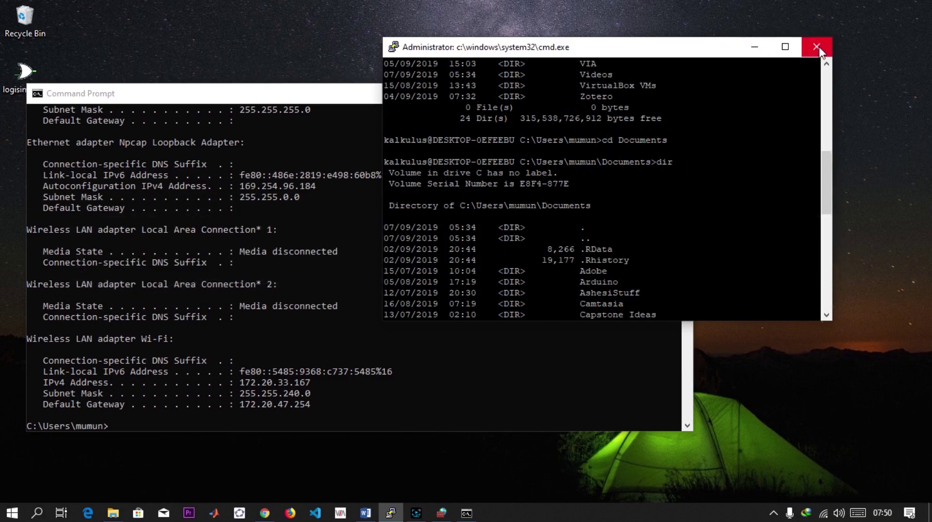